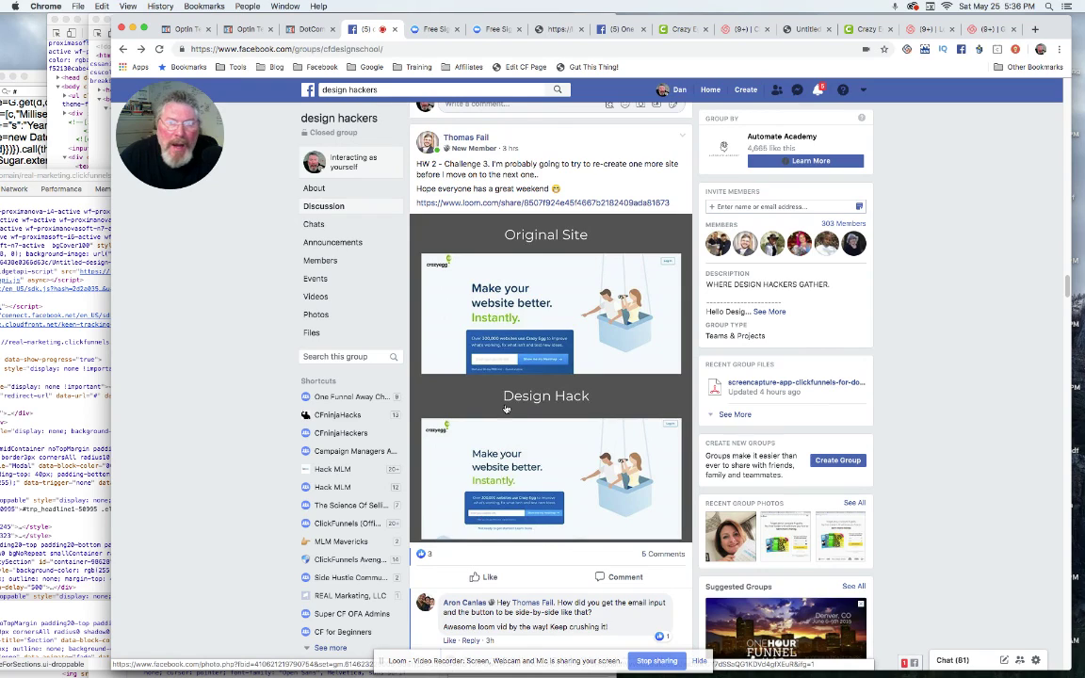
Switch to the Crazy Egg homepage tab to use its hero as a reference
left_click(684, 32)
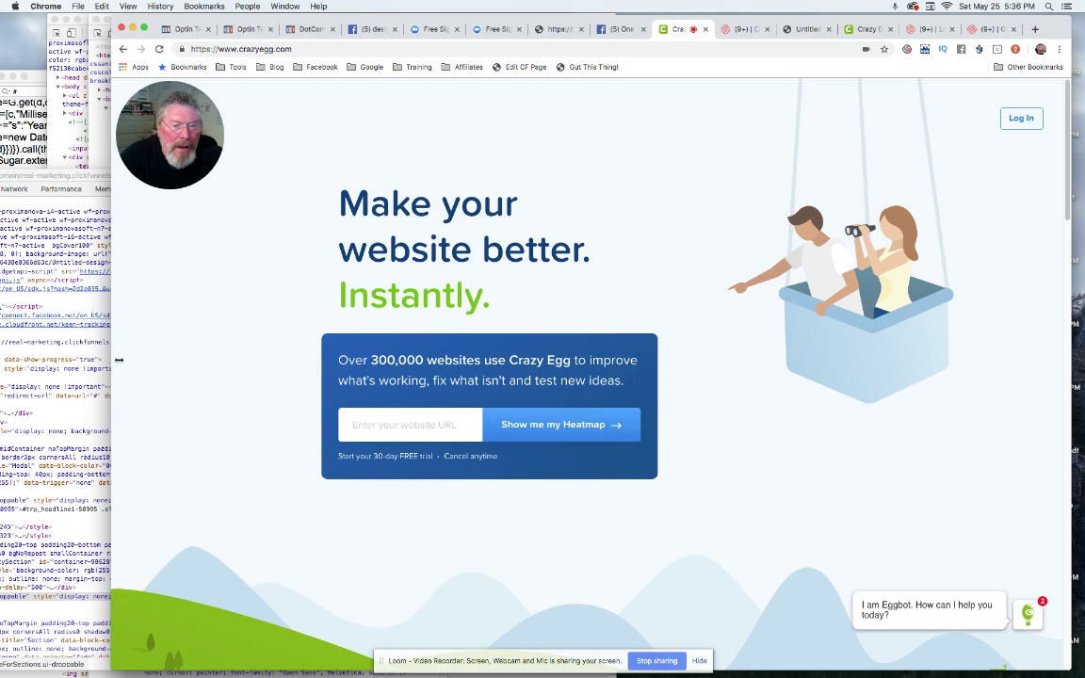
Resize the Chrome window showing the Crazy Egg hero and heatmap box
left_click_drag(118, 358, 141, 342)
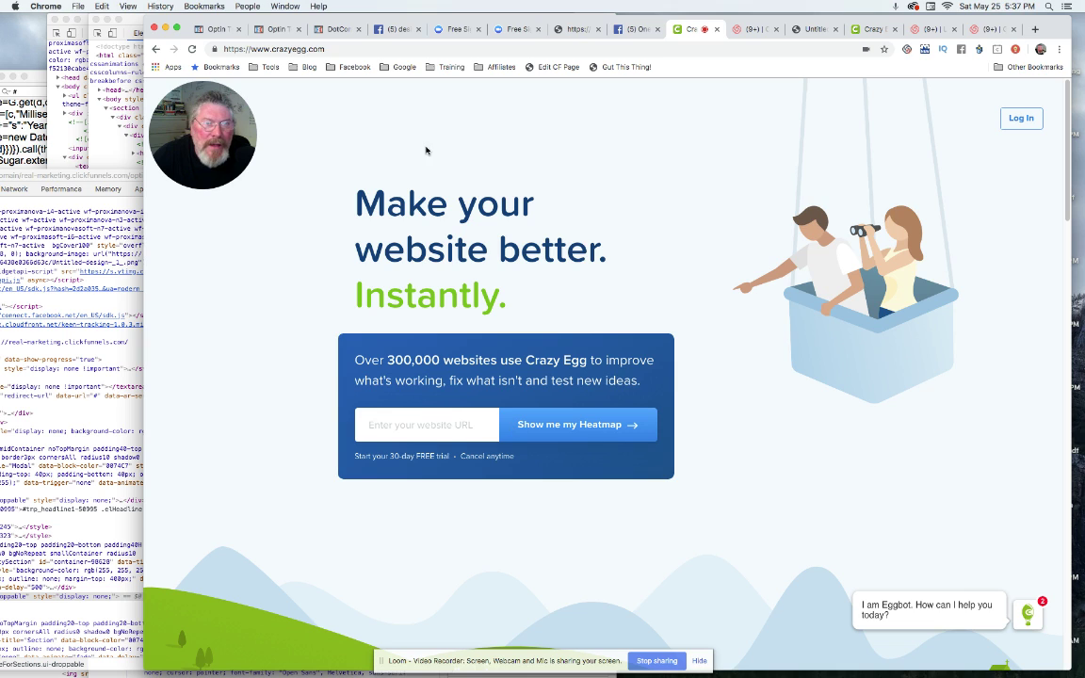
Switch to the ClickFunnels optin page preview and narrow the browser window further
left_click(274, 30)
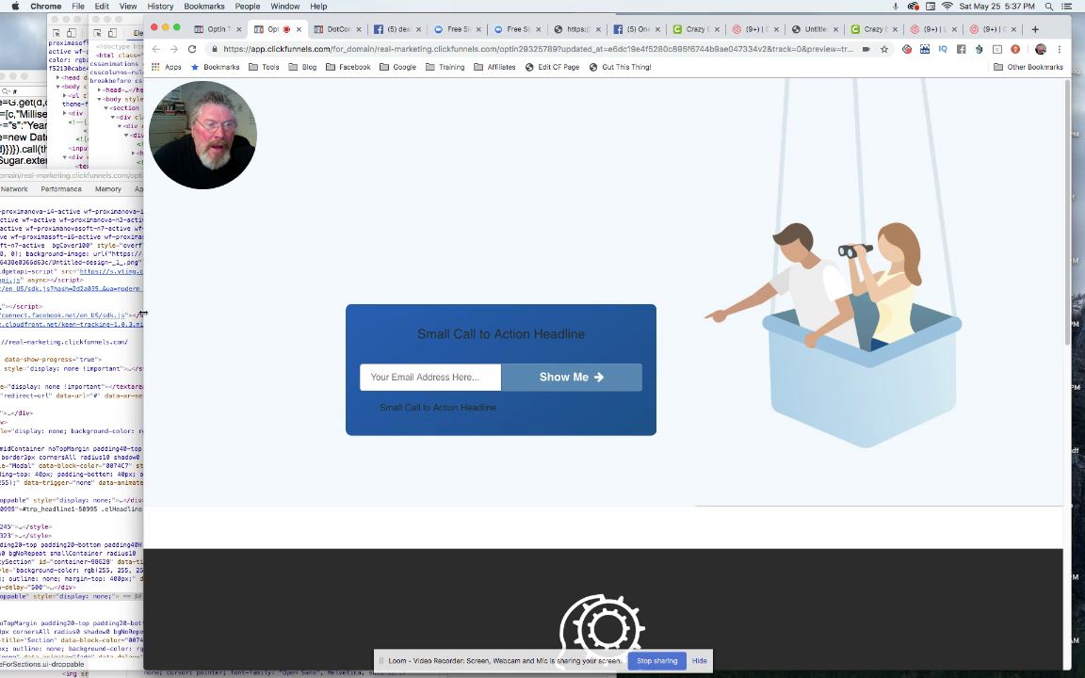
left_click_drag(141, 313, 100, 315)
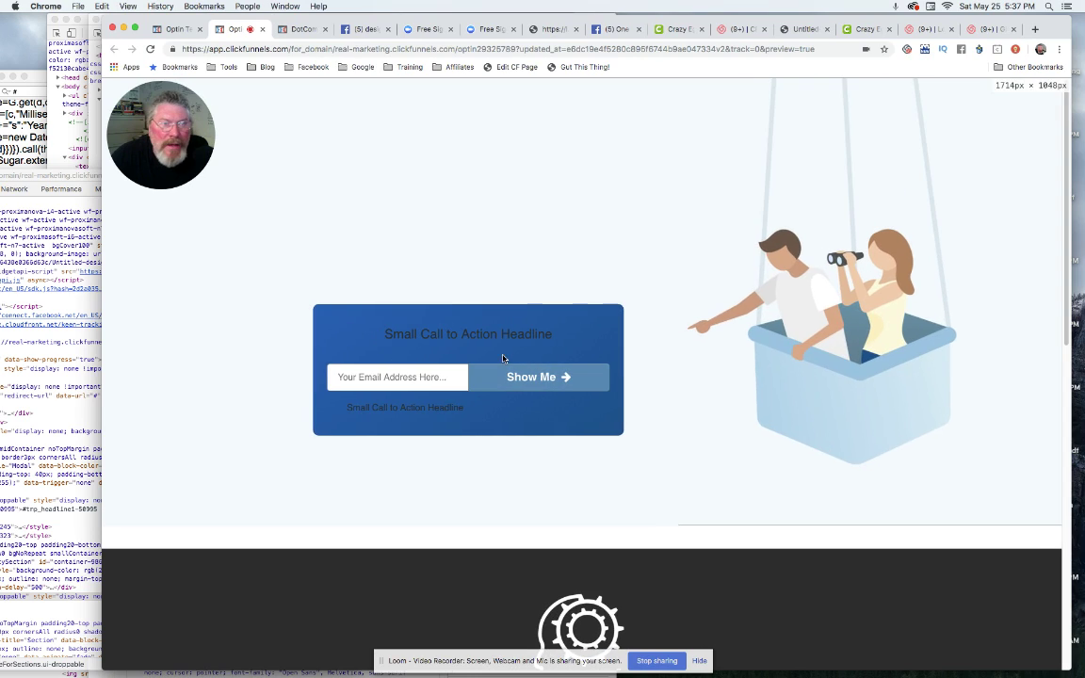
left_click(174, 31)
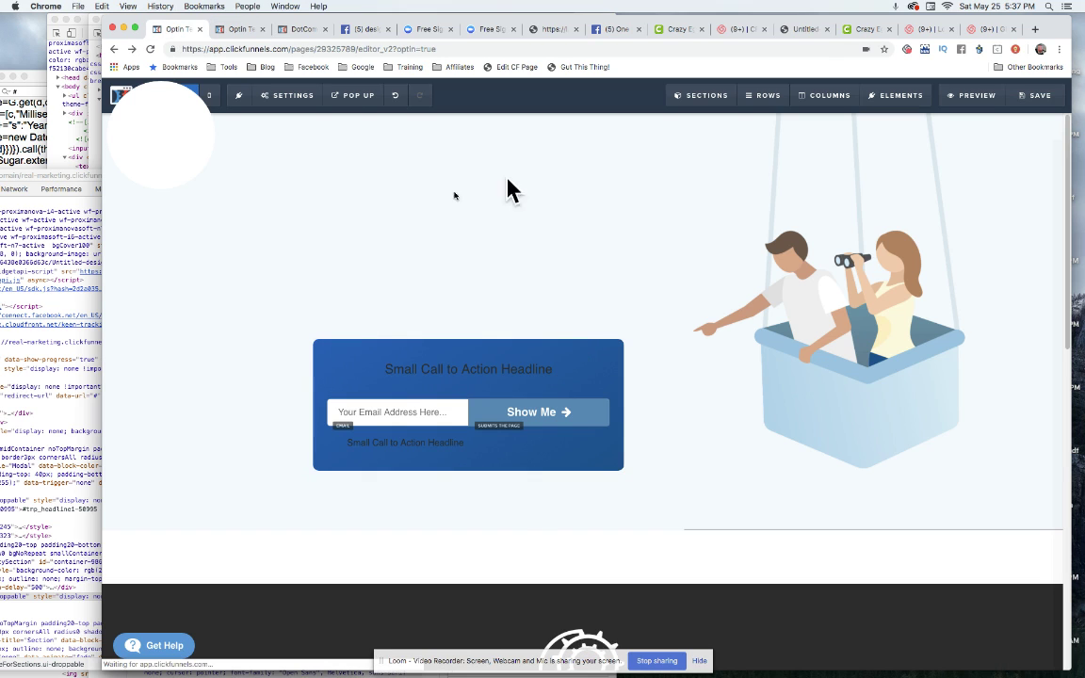
left_click(287, 95)
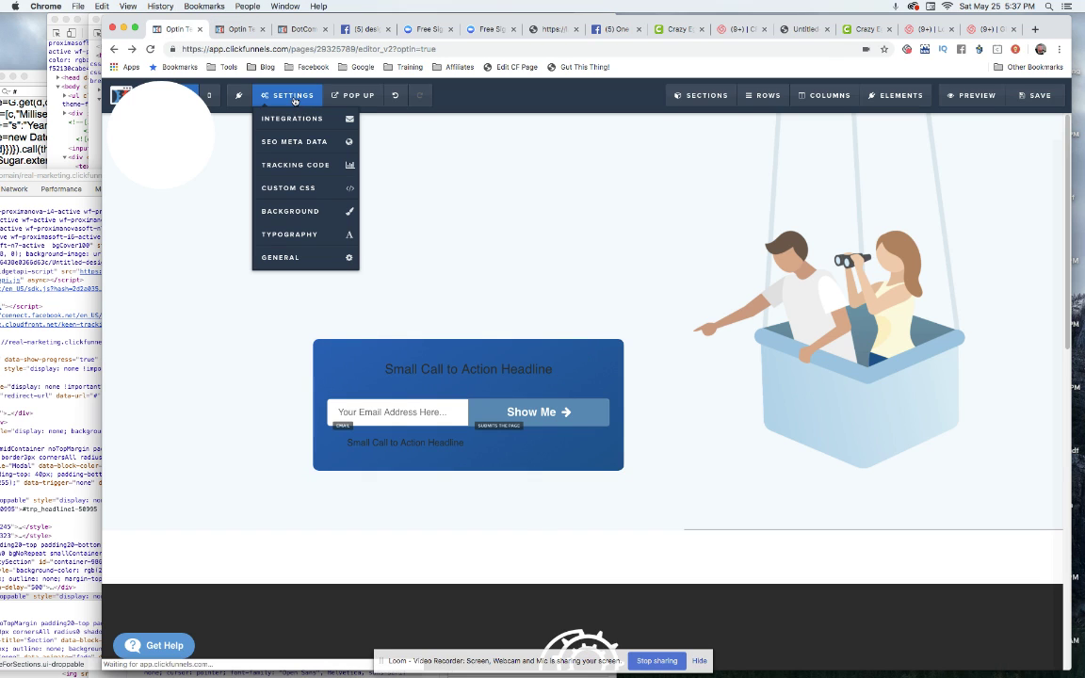
left_click(292, 213)
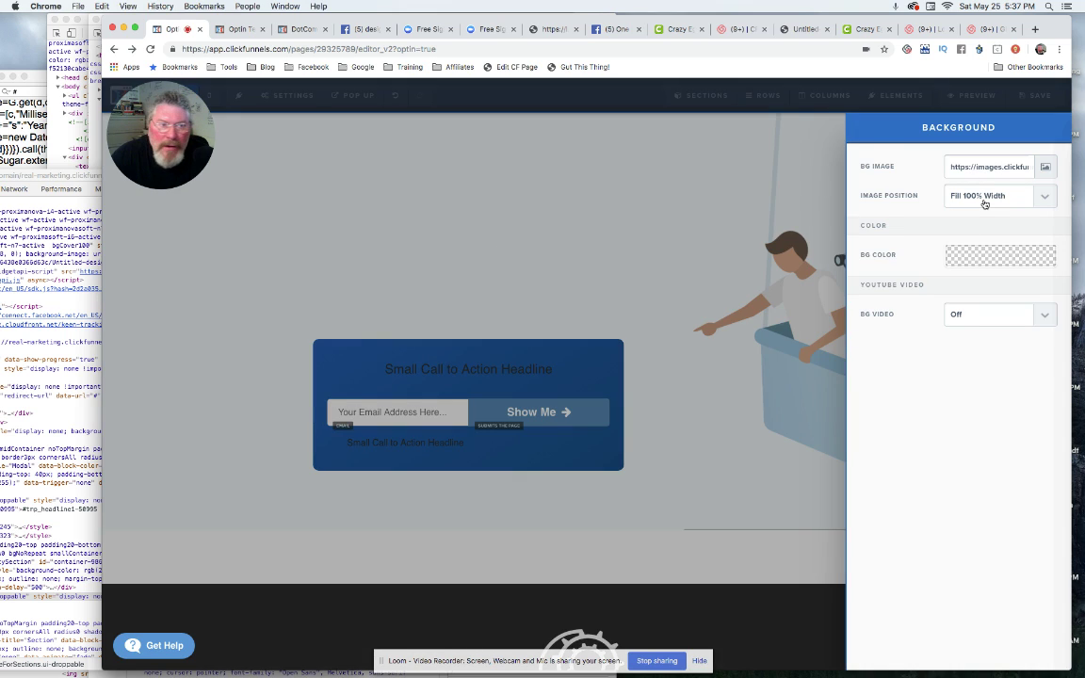
left_click(624, 201)
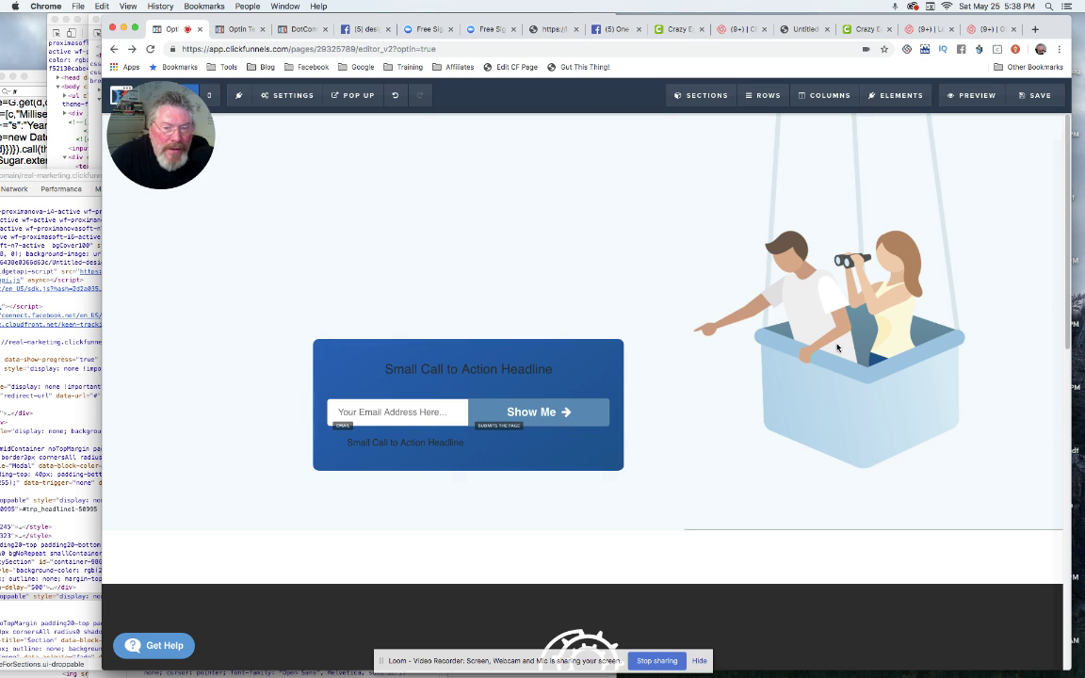
mouse_move(613, 349)
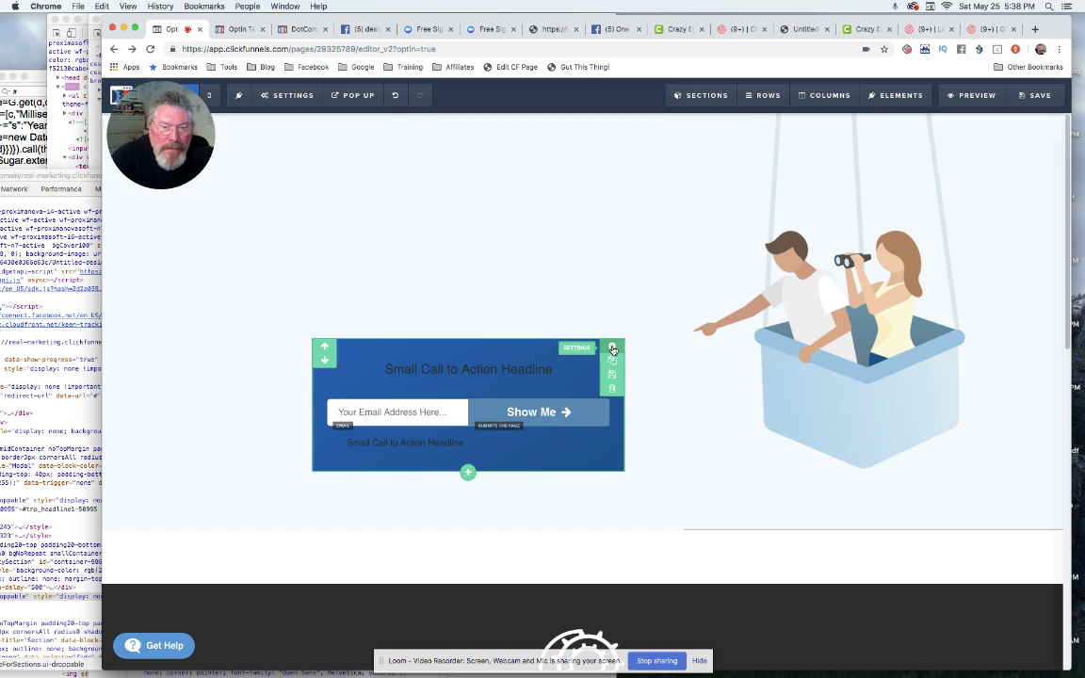
left_click(613, 350)
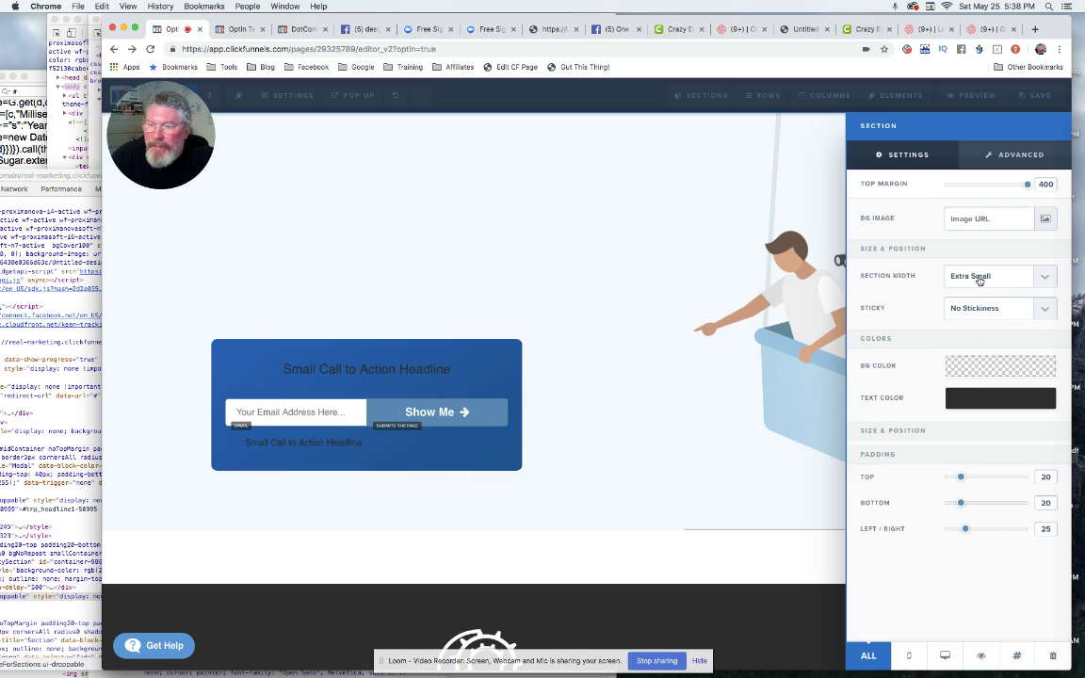
left_click(979, 278)
left_click(979, 277)
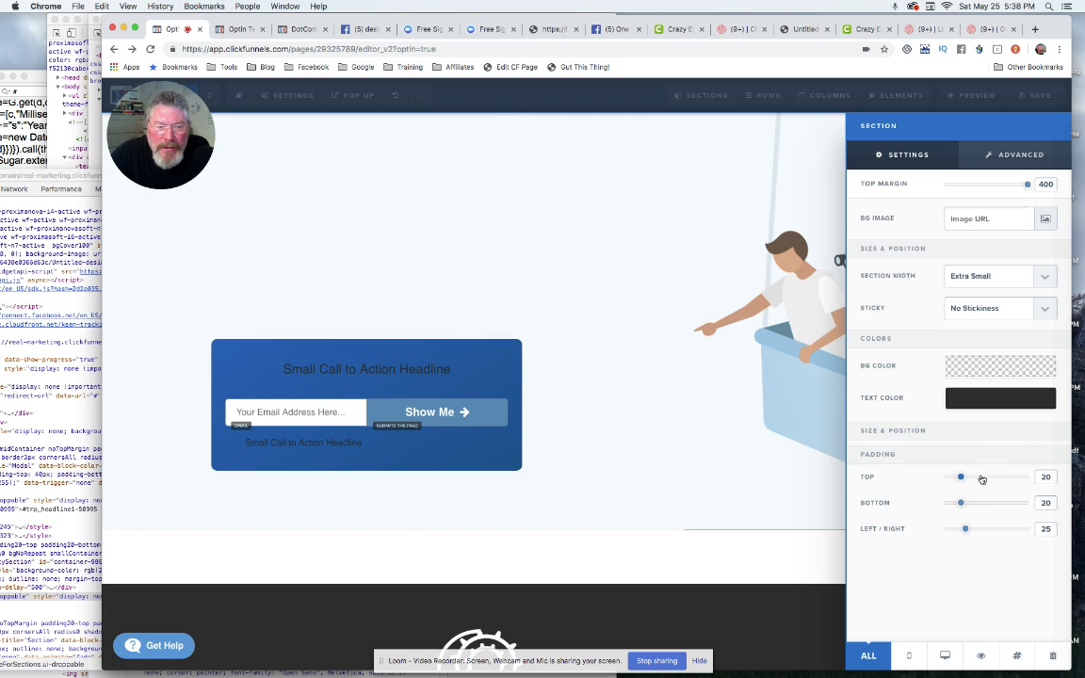
left_click_drag(981, 480, 959, 481)
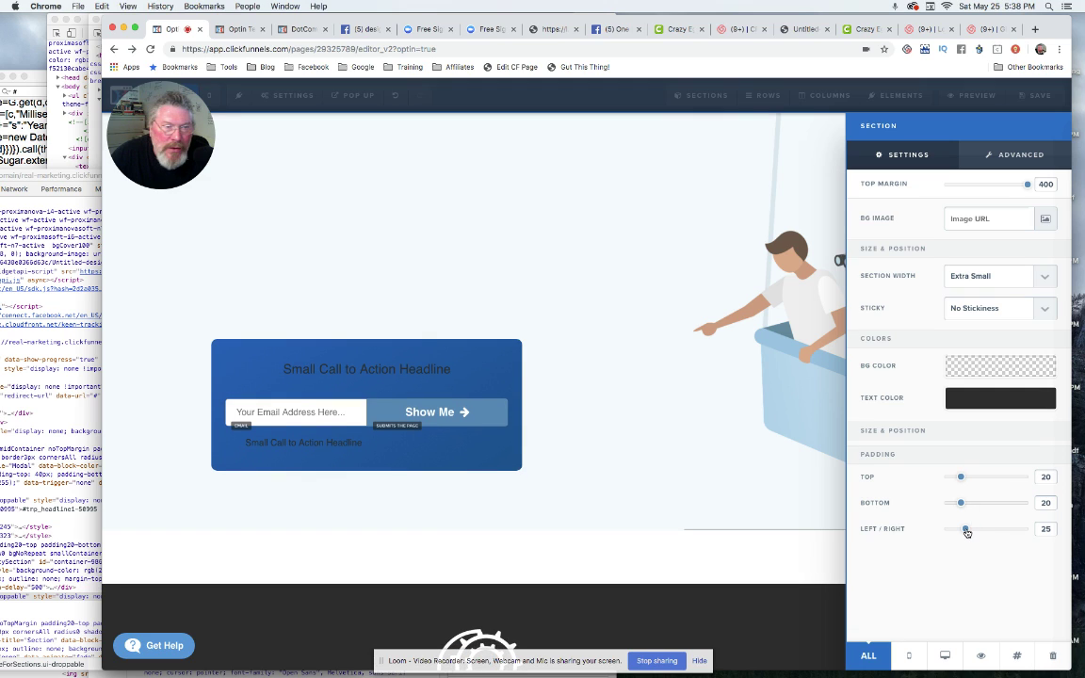
mouse_move(970, 533)
left_mouse_down()
mouse_move(1008, 533)
mouse_move(965, 532)
left_mouse_up()
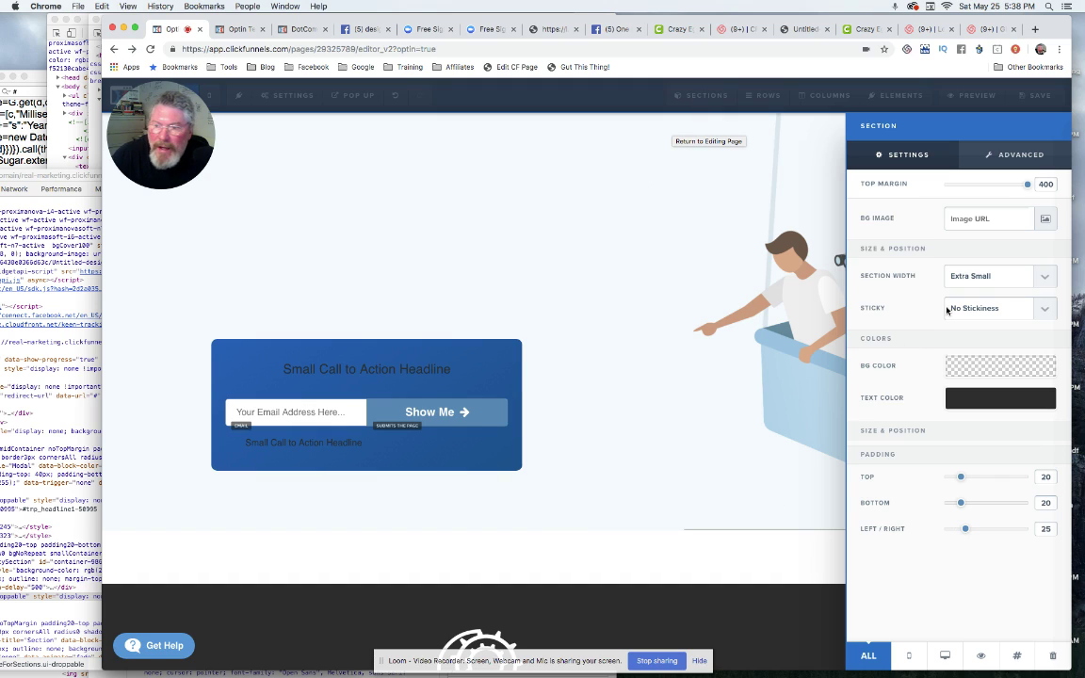
left_click(1020, 156)
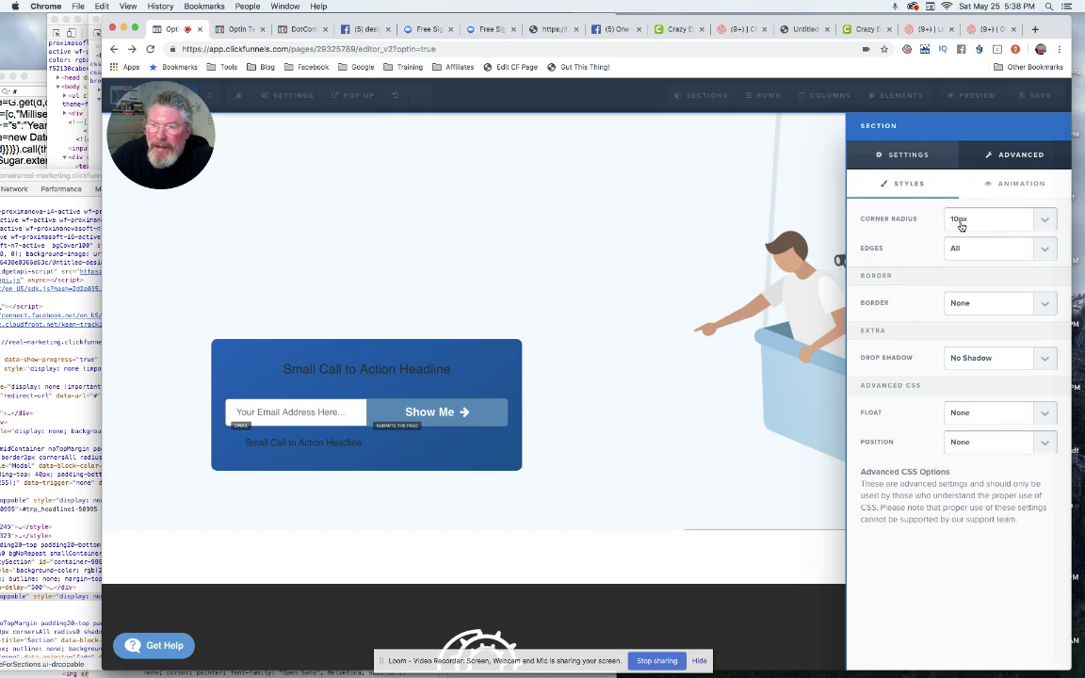
left_click(601, 336)
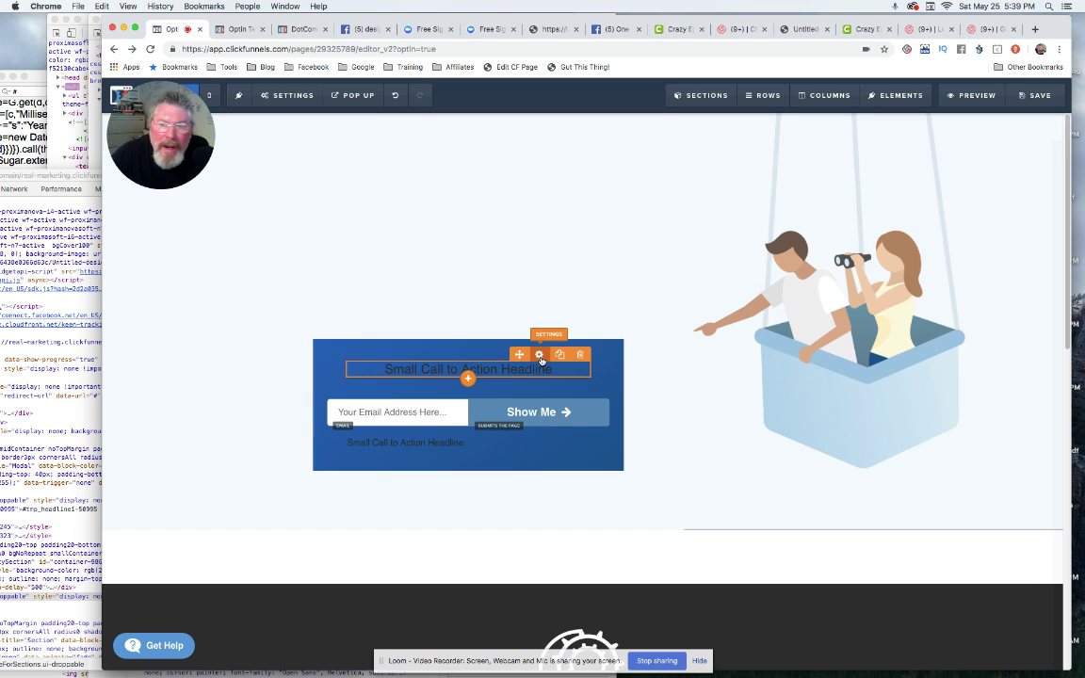
left_click(540, 356)
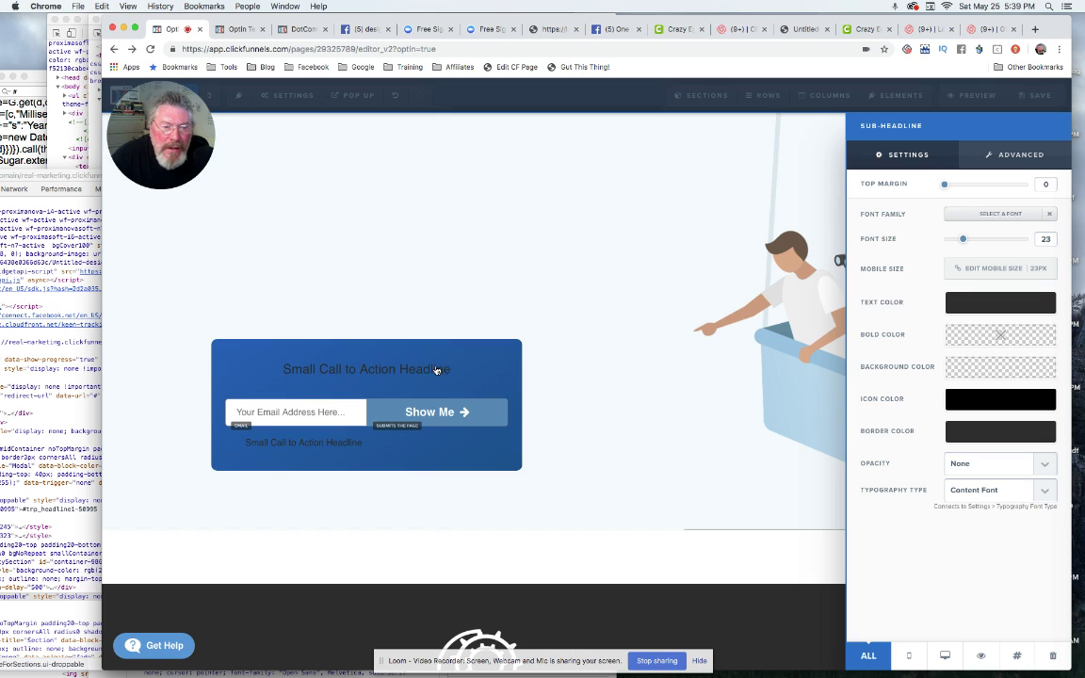
left_click(325, 442)
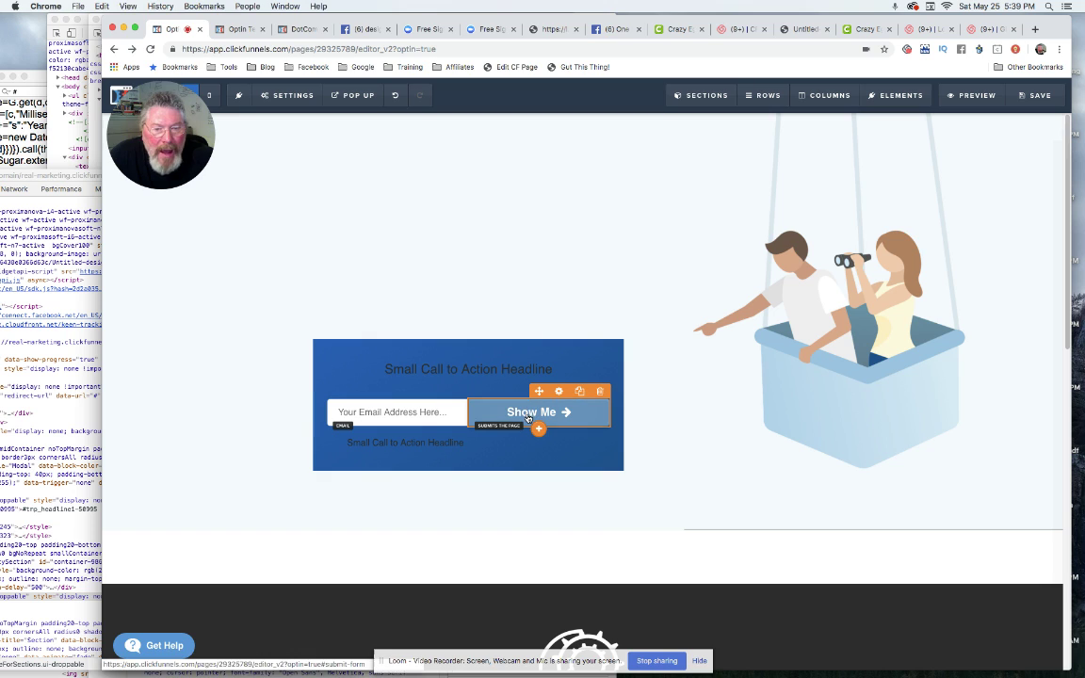
left_click(402, 414)
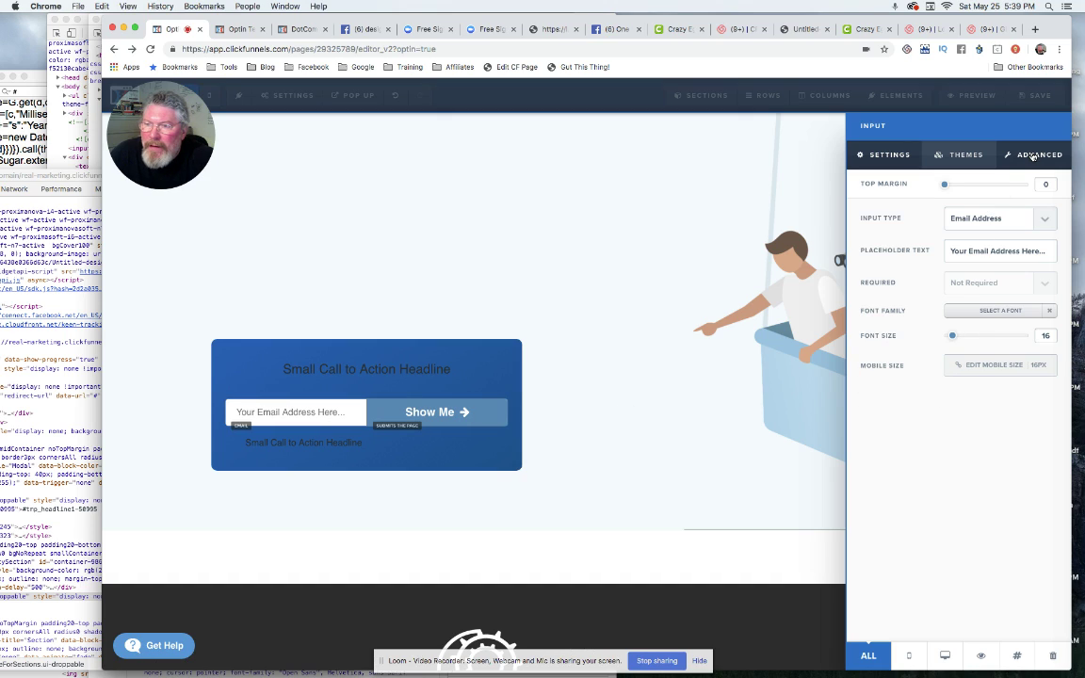
left_click(1033, 156)
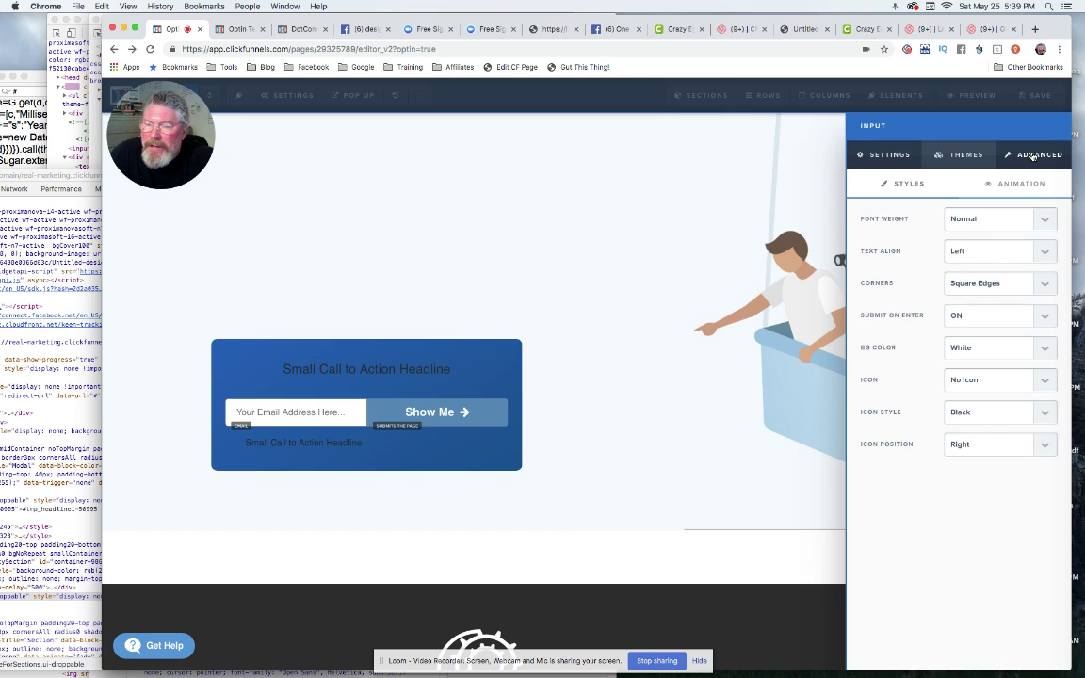
left_click(962, 156)
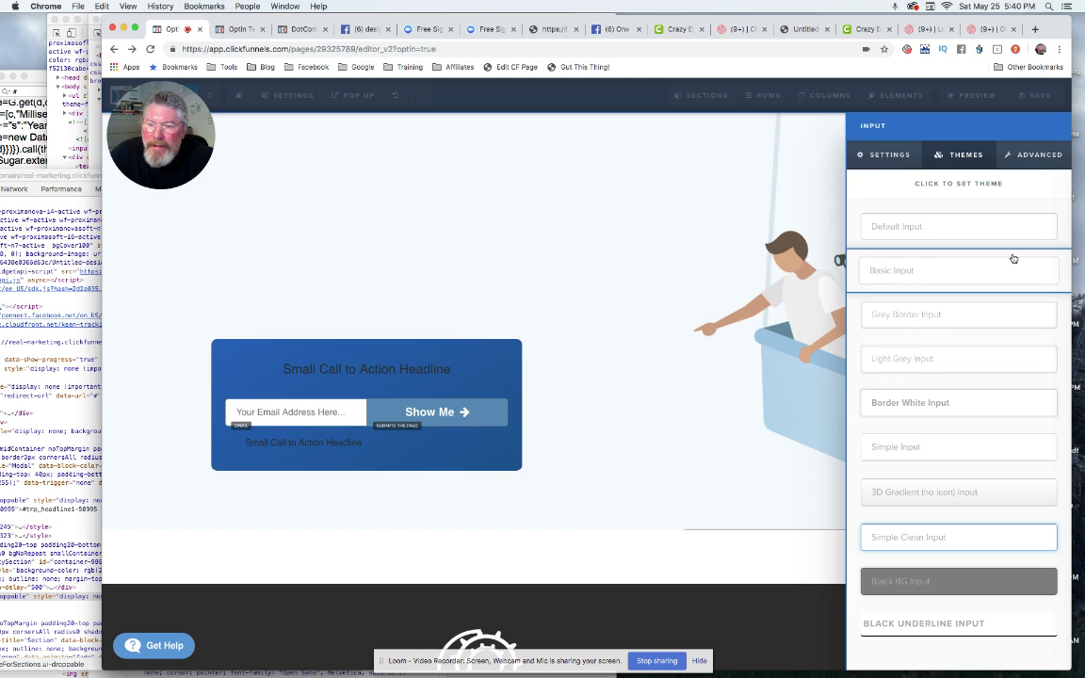
left_click(1037, 157)
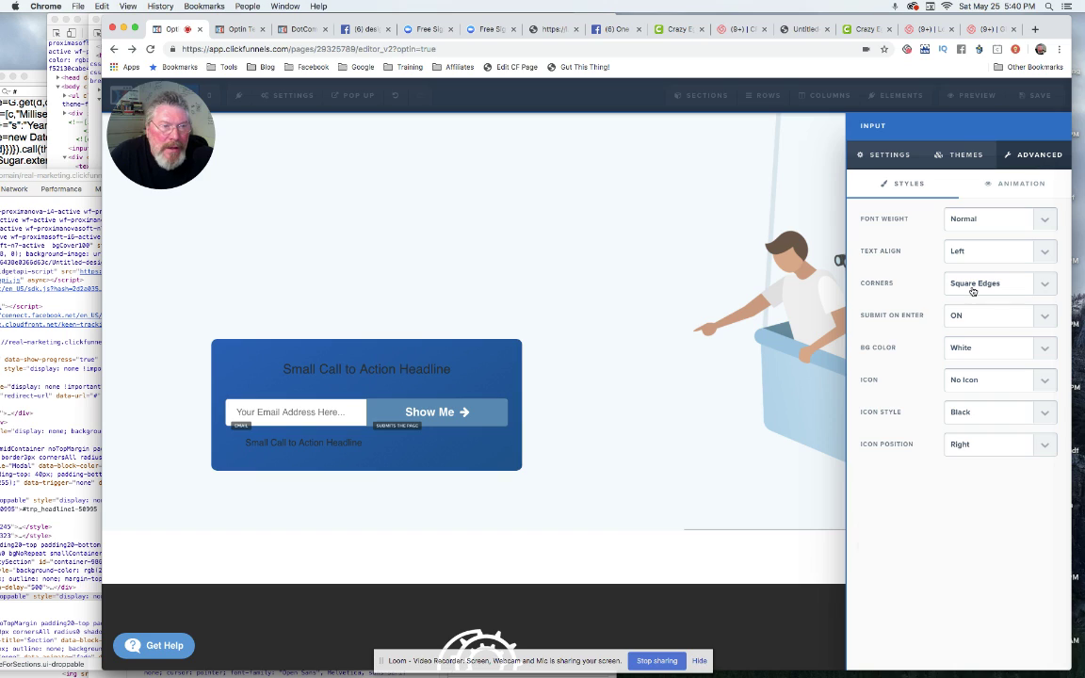
left_click(970, 156)
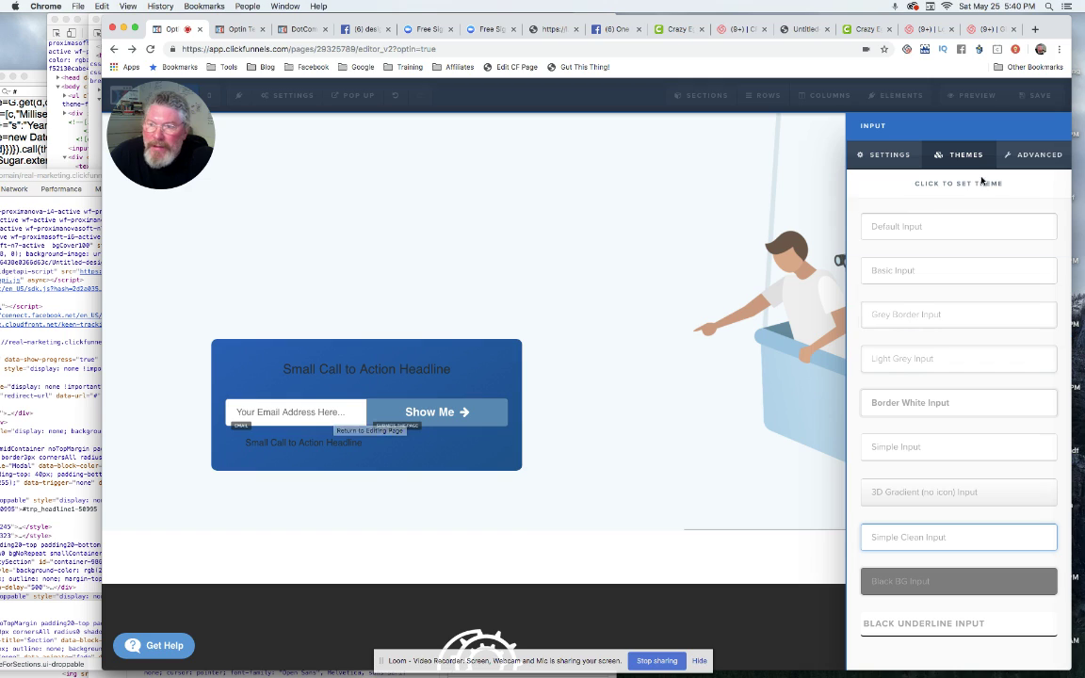
left_click(1030, 157)
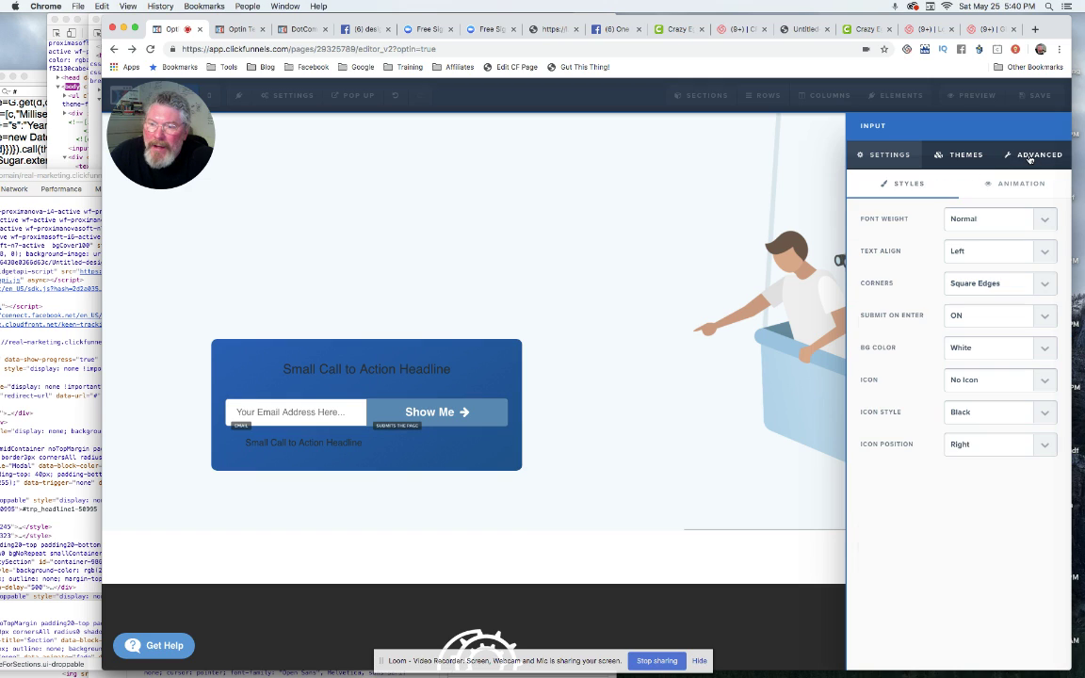
Close the email input settings and bring up the Show Me button's advanced options
left_click(436, 415)
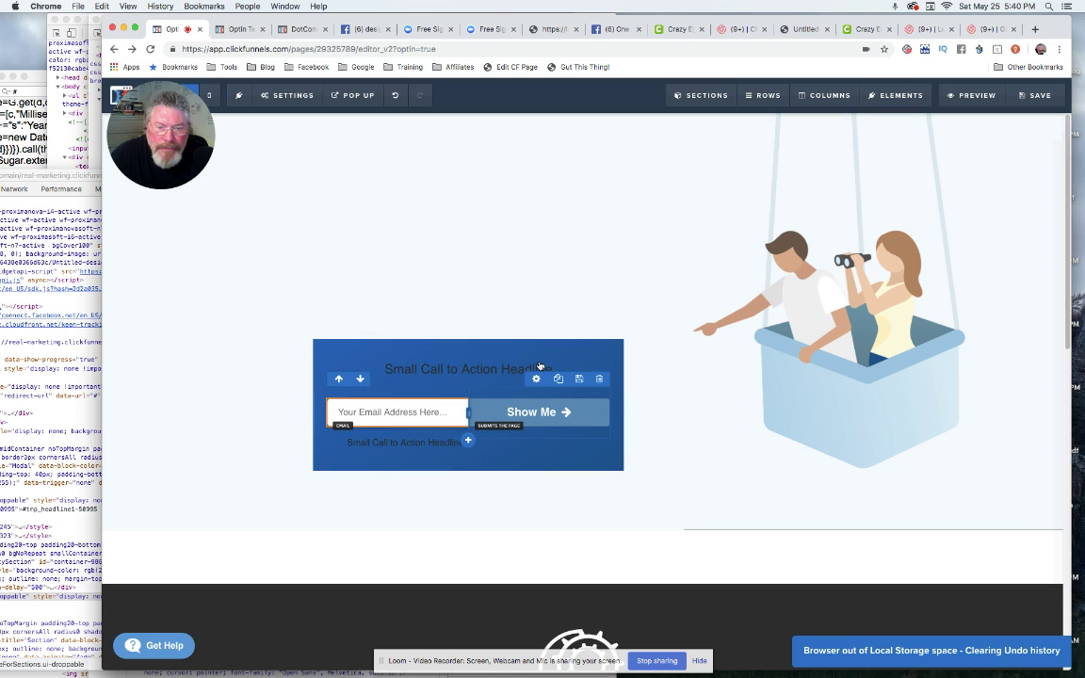
mouse_move(529, 415)
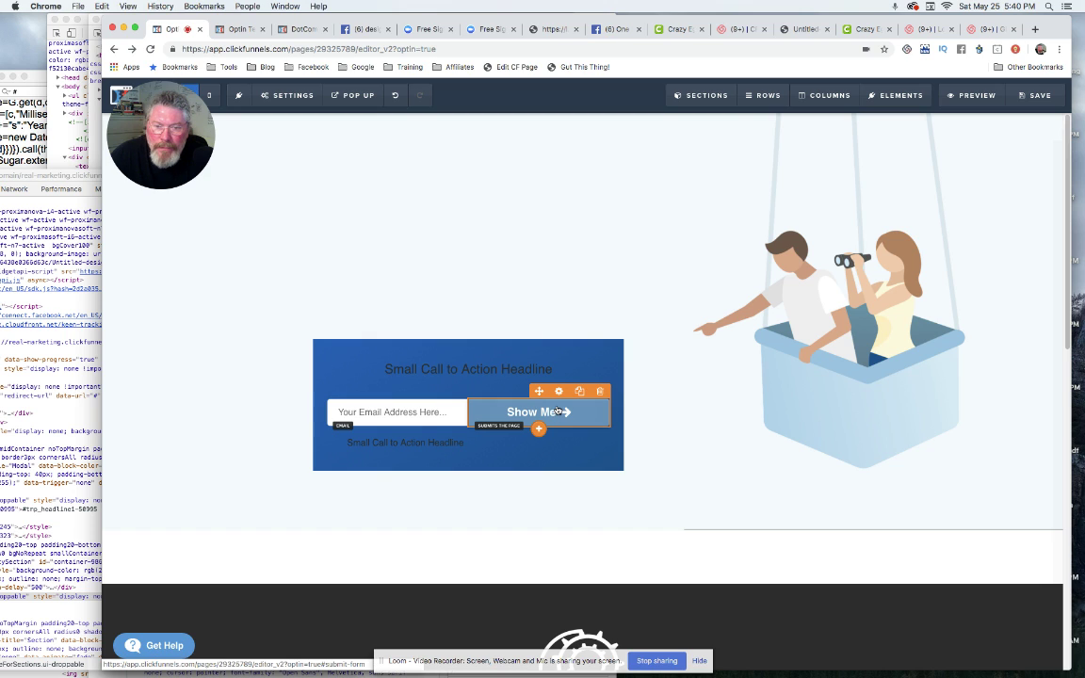
left_click(559, 393)
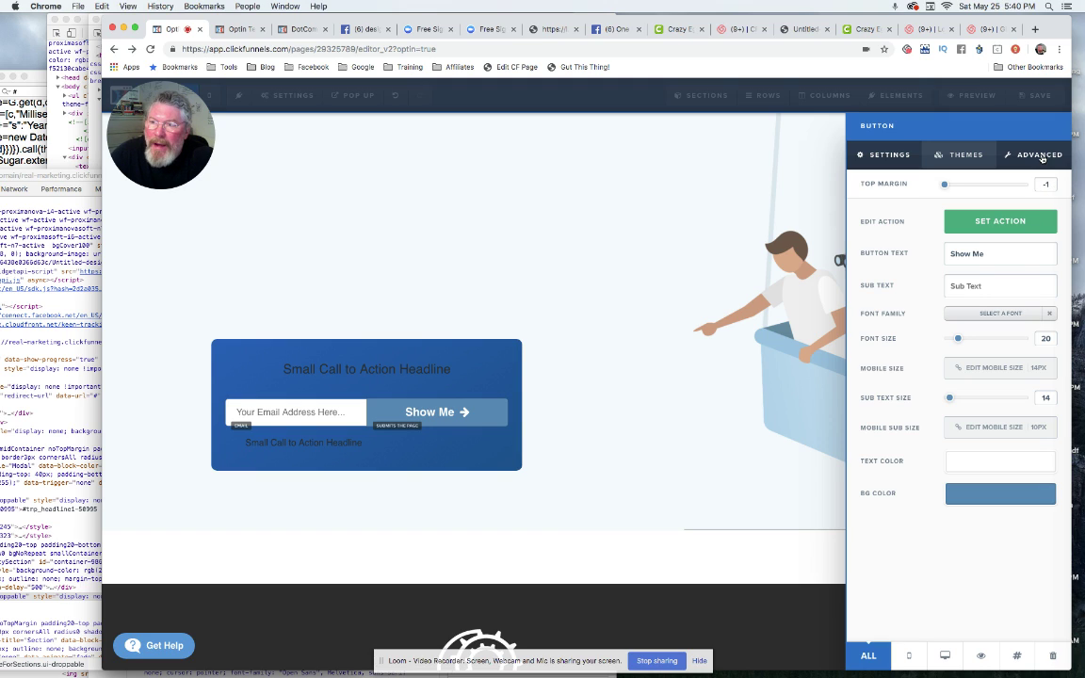
left_click(1042, 158)
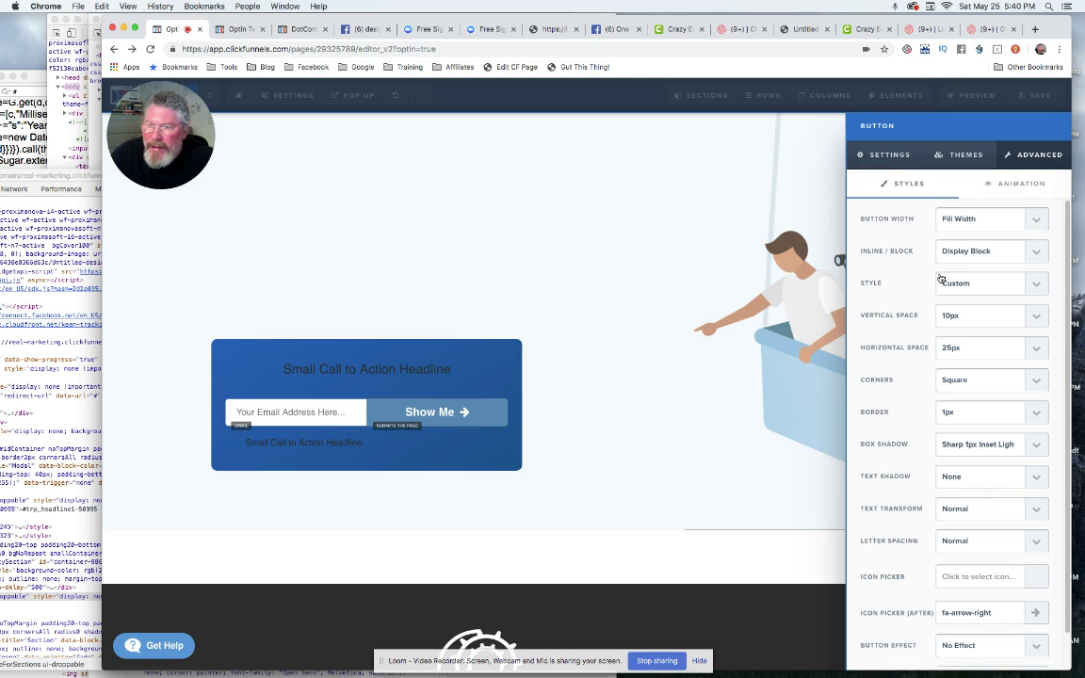
Try the Show Me button at Fluid width, return it to Fill Width, and close settings
left_click(965, 220)
left_click(965, 221)
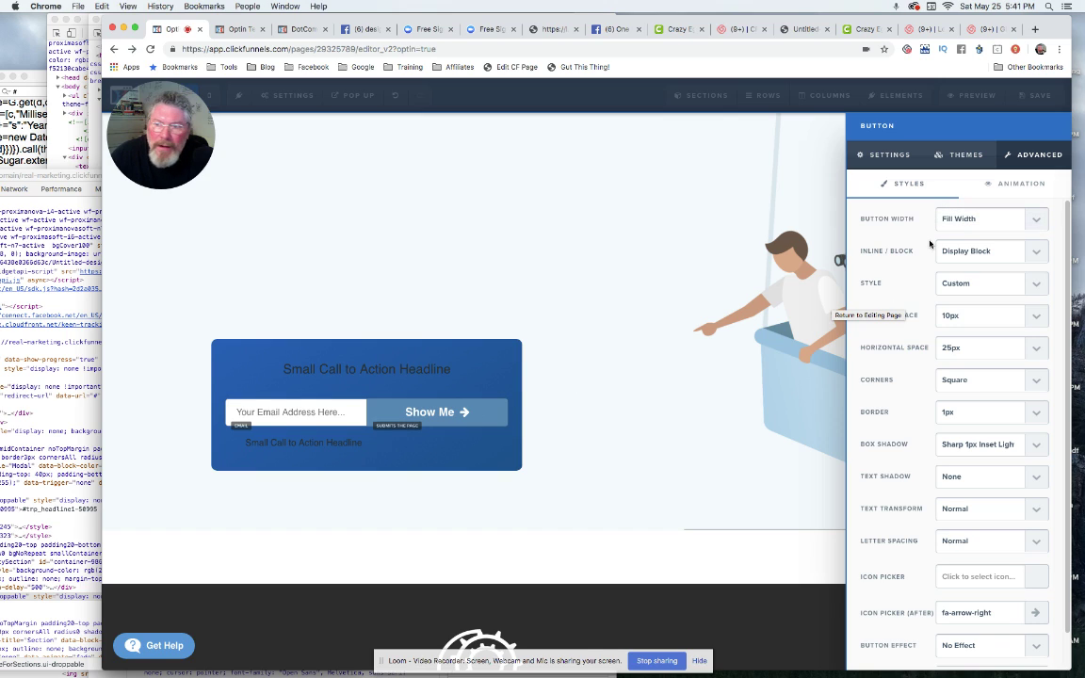
left_click(965, 219)
left_click(960, 210)
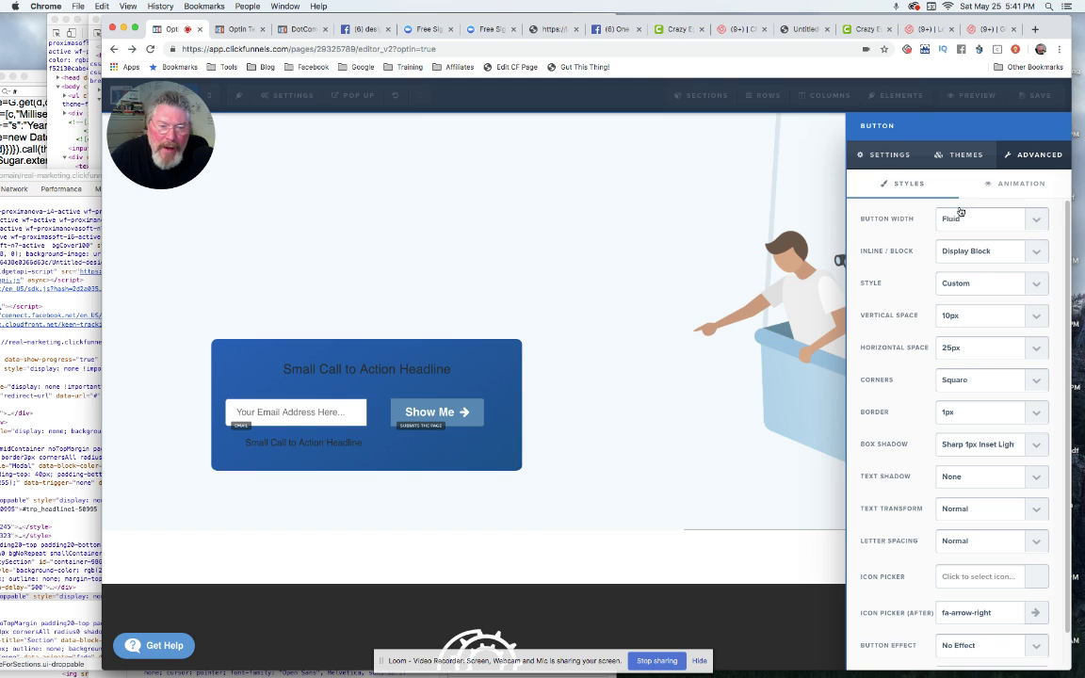
left_click(957, 219)
left_click(954, 231)
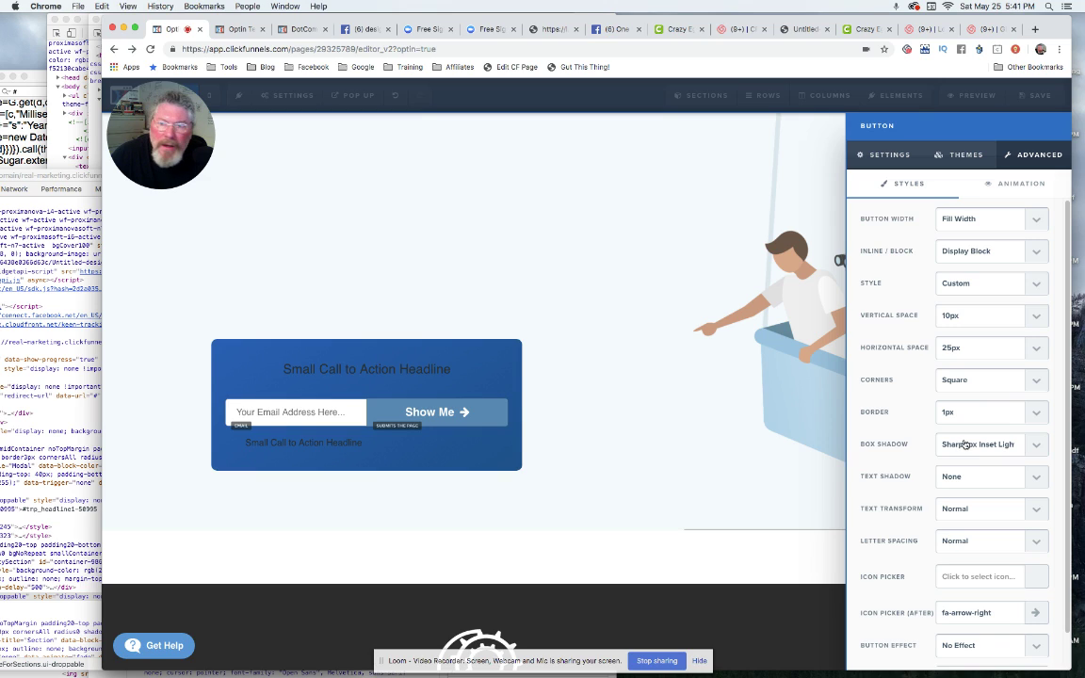
left_click(622, 241)
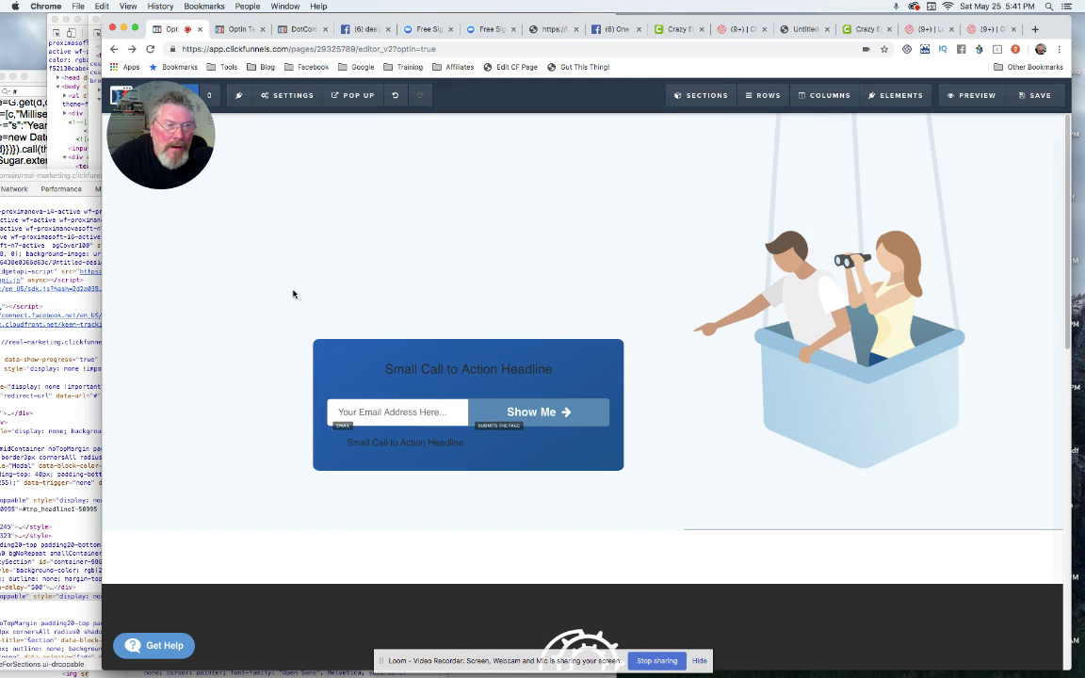
Review the page's Custom CSS with the blue gradient box and rounded input/button corner rules
left_click(283, 95)
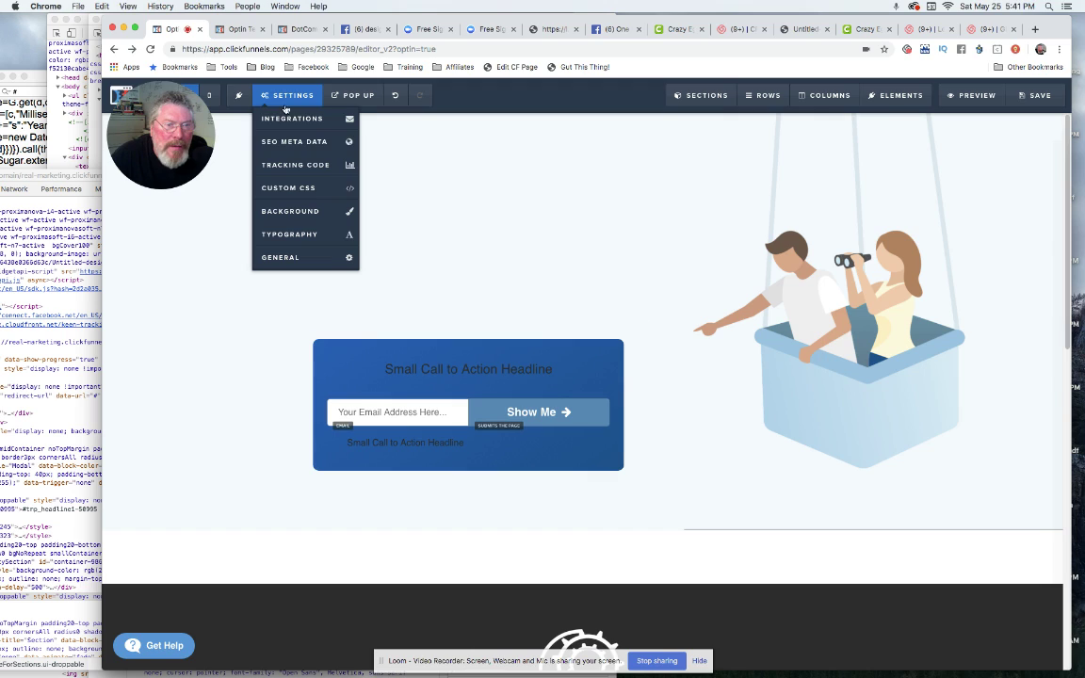
left_click(290, 188)
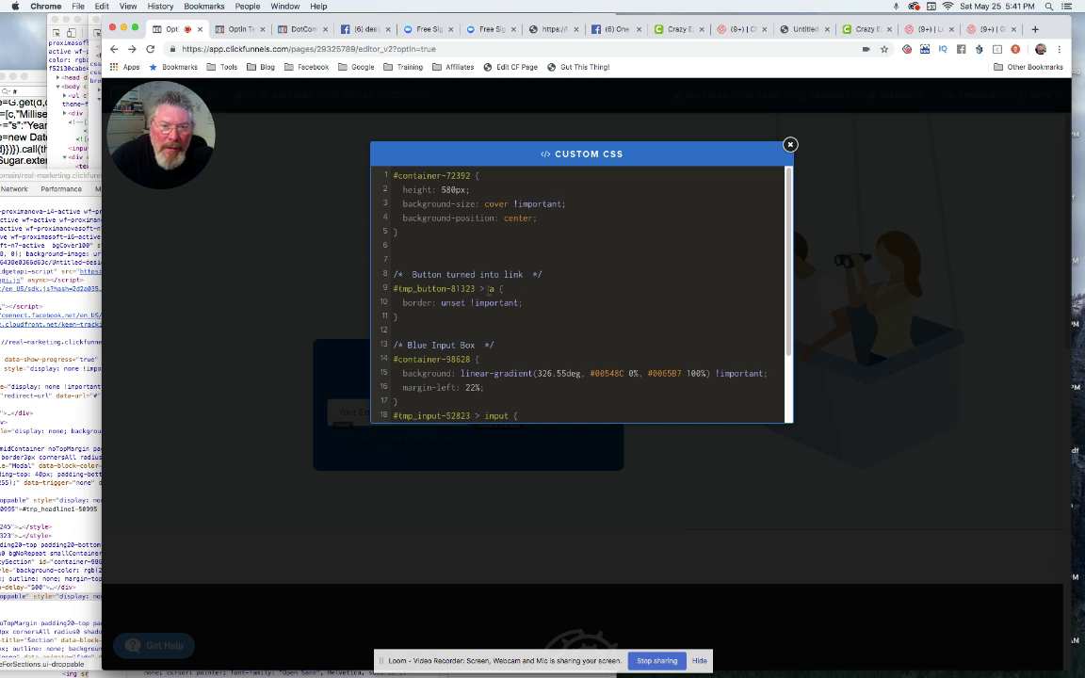
scroll(489, 292, "down", 3)
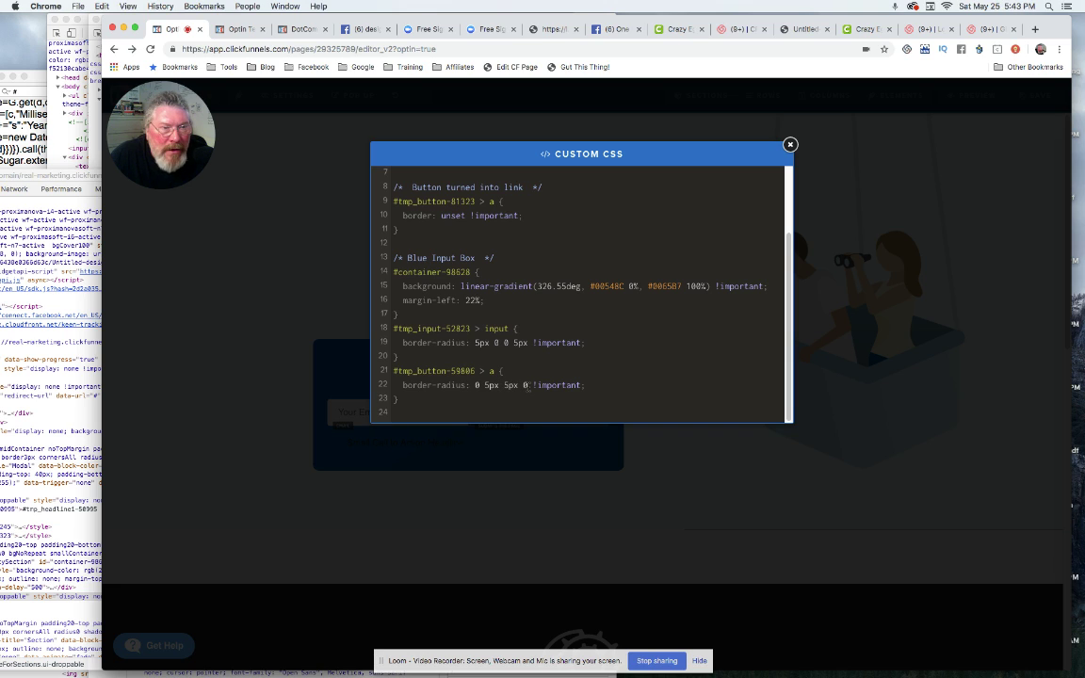
left_click(329, 287)
View the live optin preview and narrow the window to check the blue box layout
left_click(294, 96)
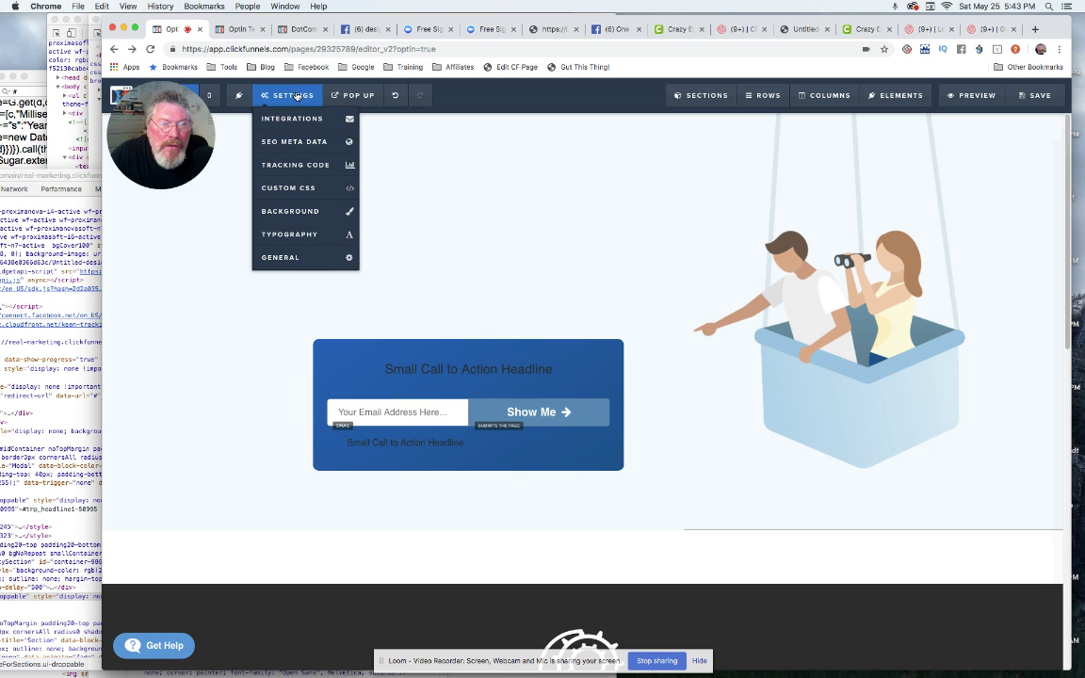
left_click(245, 31)
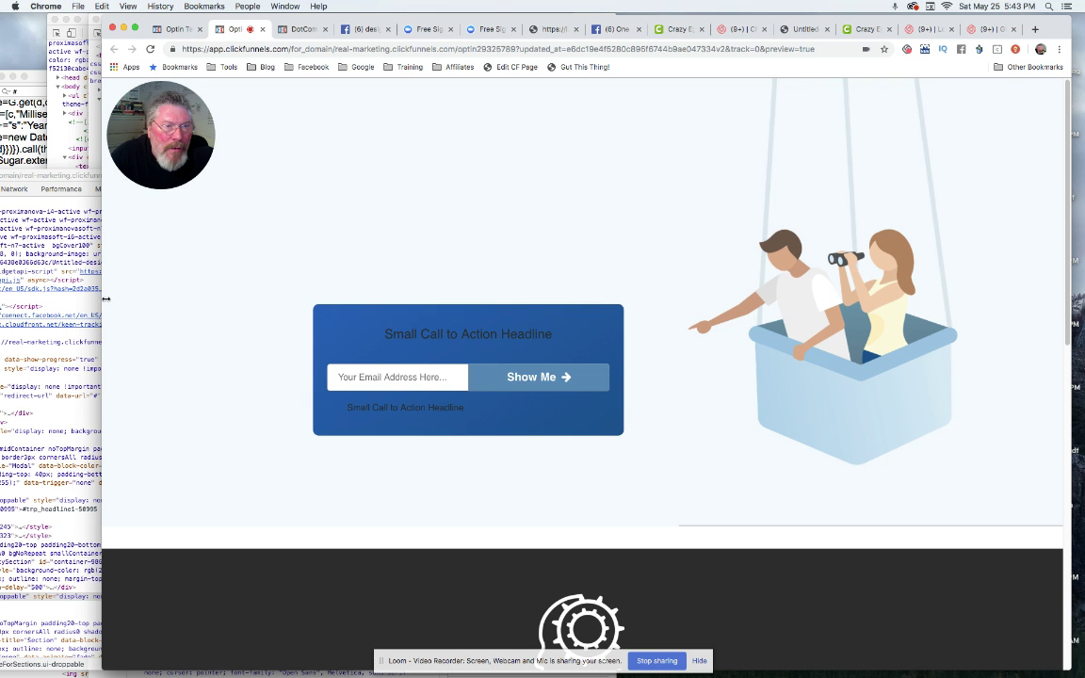
mouse_move(105, 299)
left_mouse_down()
mouse_move(374, 271)
mouse_move(227, 270)
mouse_move(86, 295)
left_mouse_up()
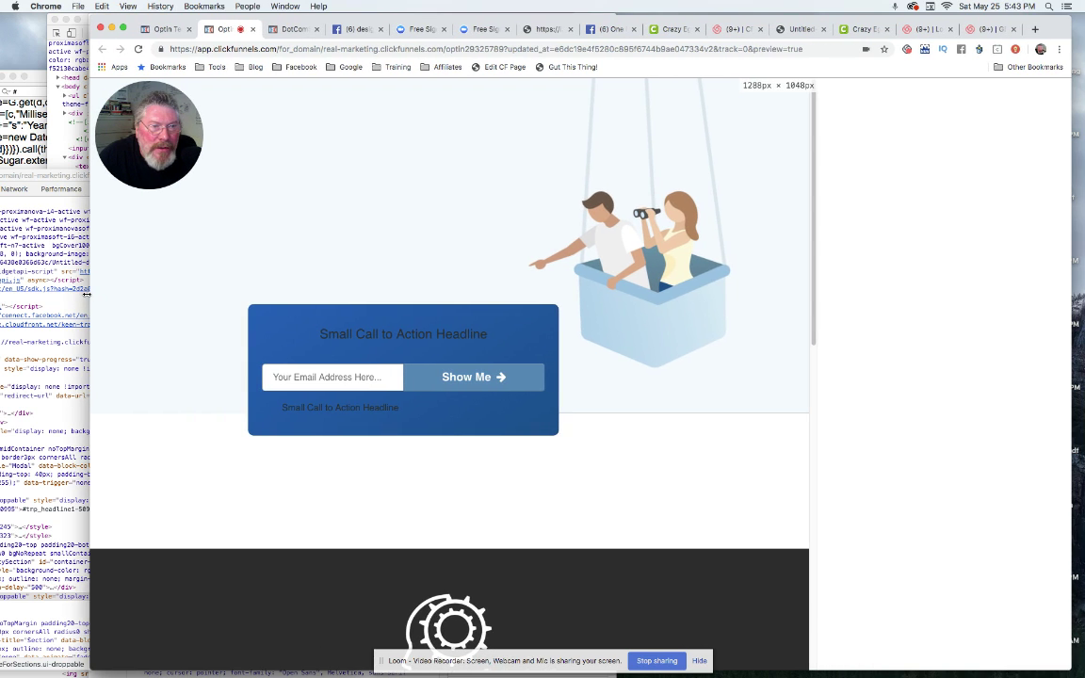